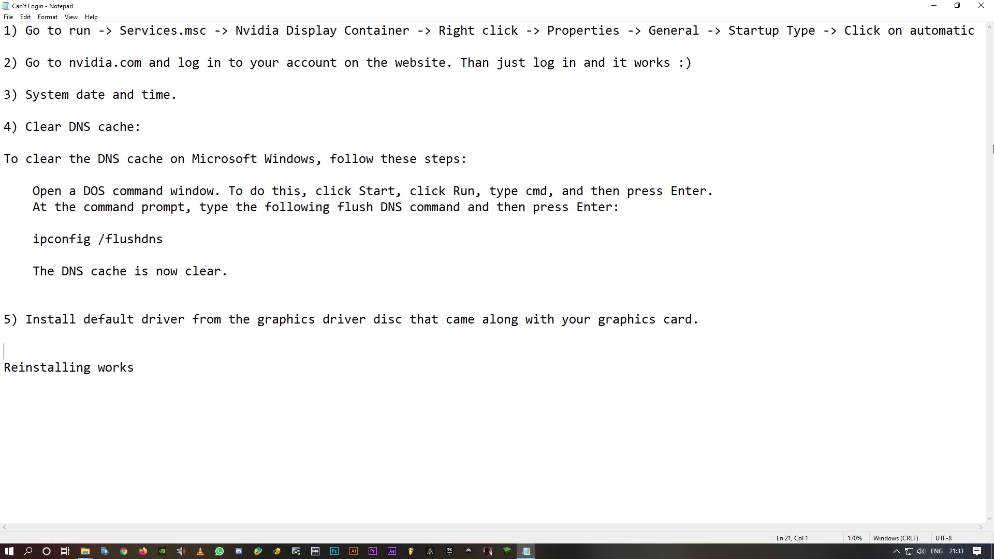
Step: Launch services.msc from Run and focus the services list to find NVIDIA Display Container LS
{"action": "key", "text": "super+r"}
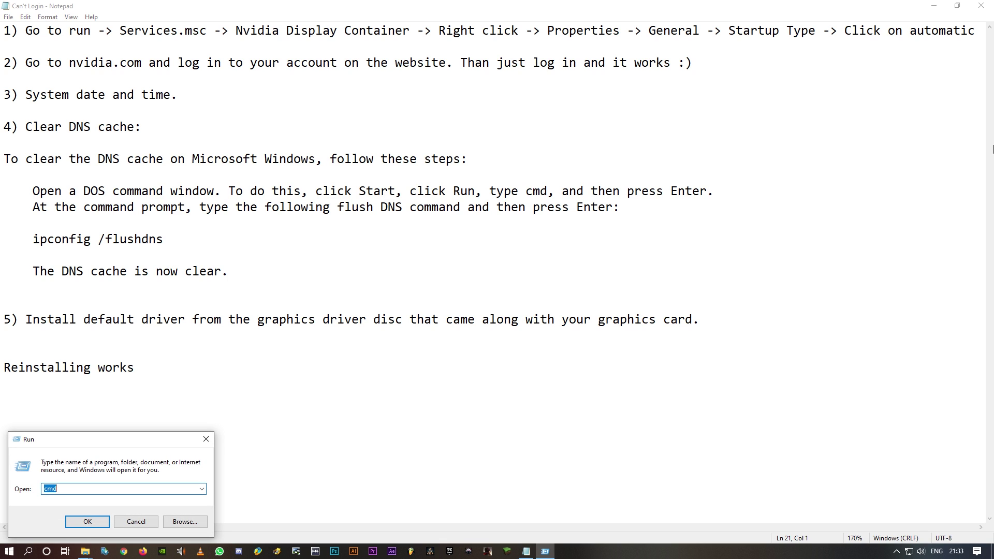
{"action": "type", "text": "serv"}
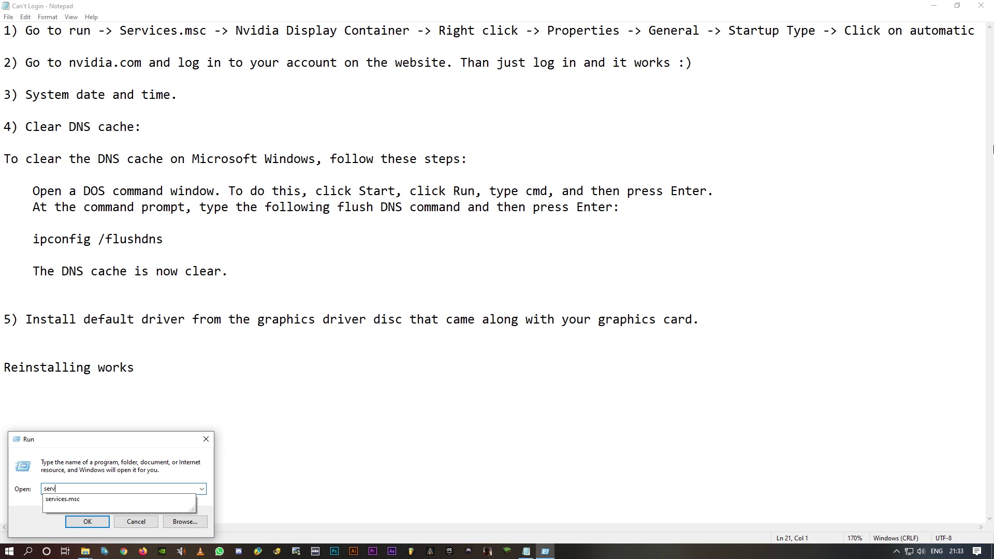
{"action": "key", "text": "Down"}
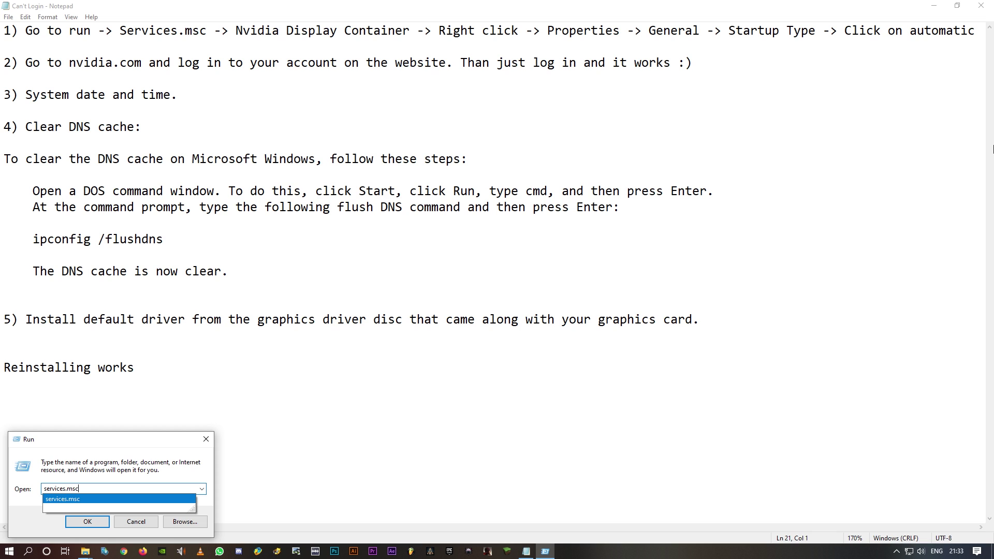
{"action": "key", "text": "Return"}
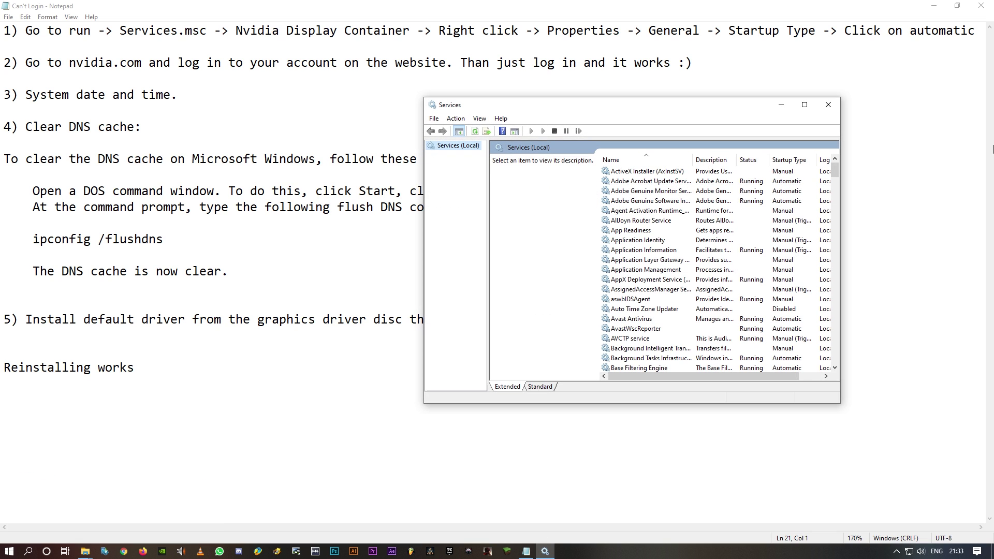
{"action": "left_click", "coordinate": [685, 172]}
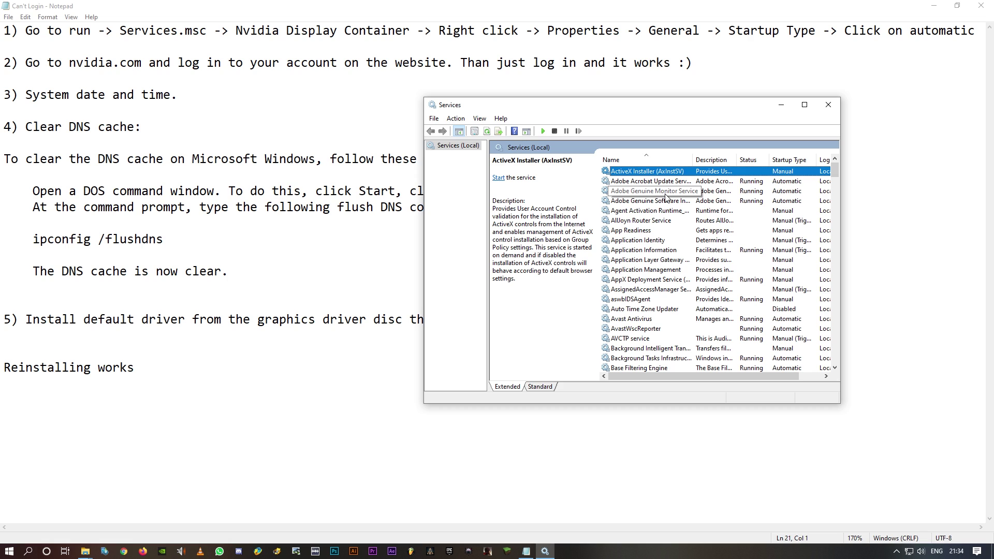
{"action": "type", "text": "nvidia"}
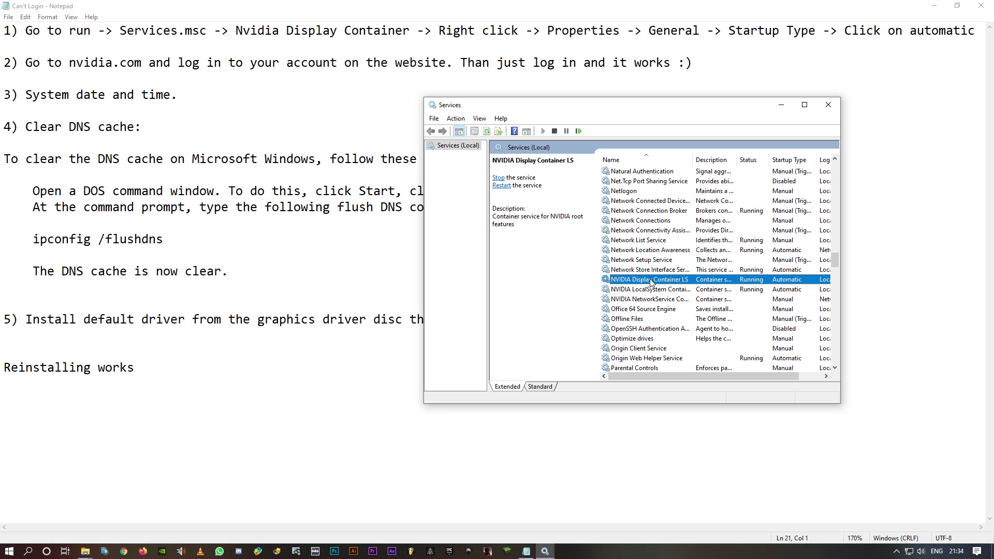
Step: Set NVIDIA Display Container LS startup type to Automatic in its Properties, then apply and close
{"action": "right_click", "coordinate": [650, 280]}
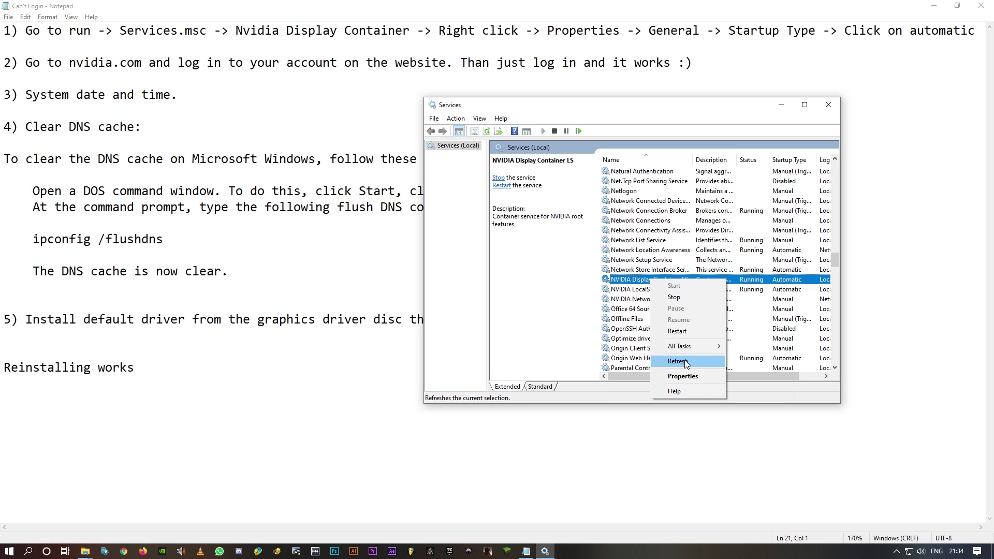
{"action": "left_click", "coordinate": [684, 377]}
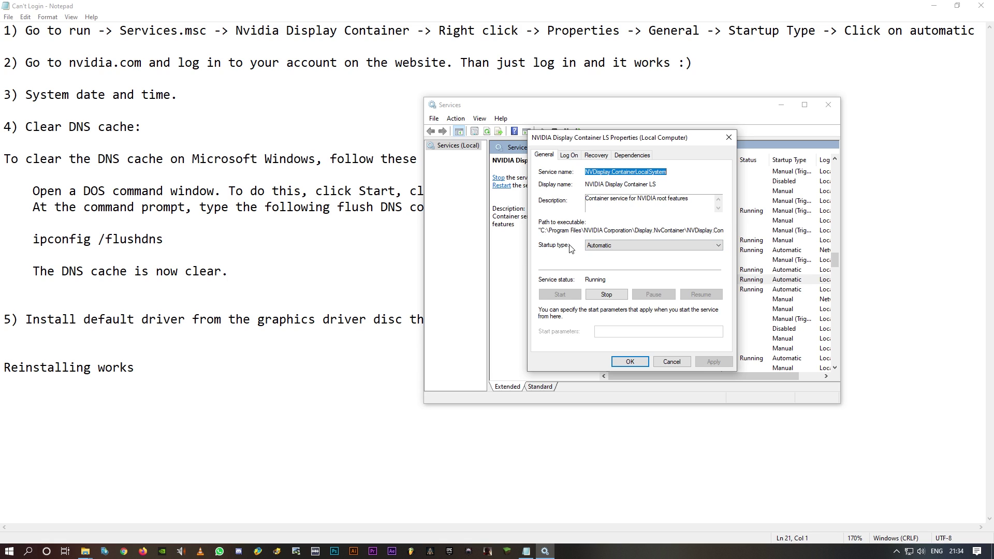
{"action": "left_click", "coordinate": [715, 247]}
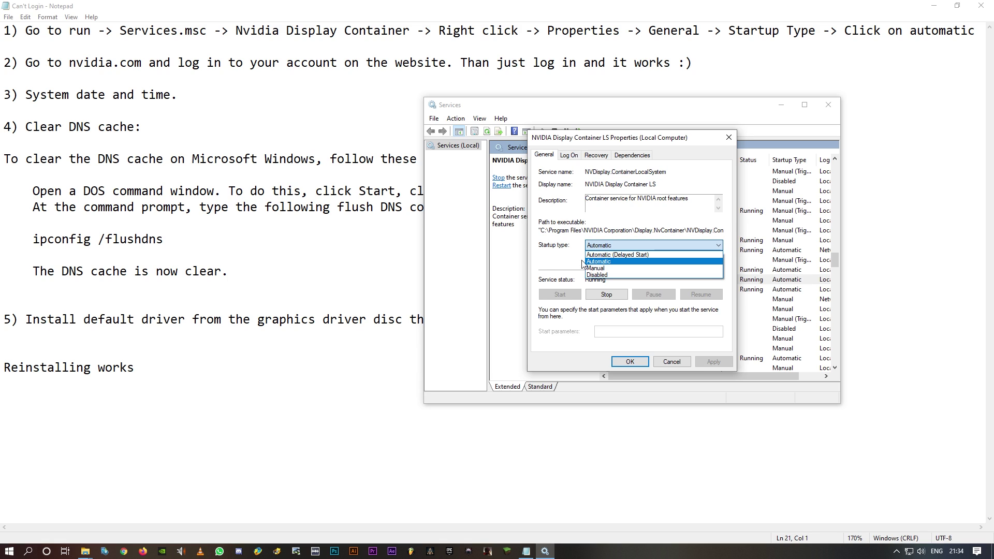
{"action": "left_click", "coordinate": [601, 261]}
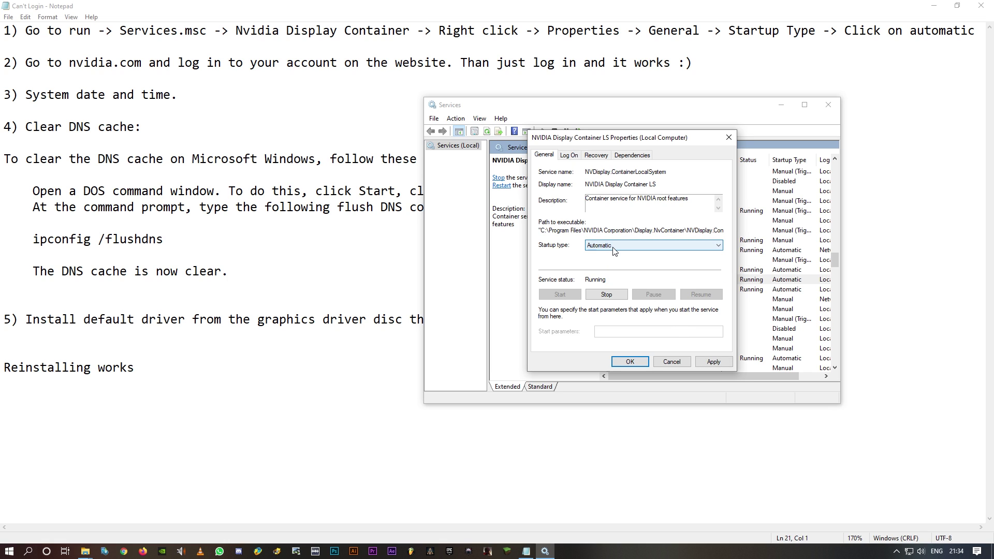
{"action": "left_click", "coordinate": [709, 362]}
{"action": "left_click", "coordinate": [630, 362]}
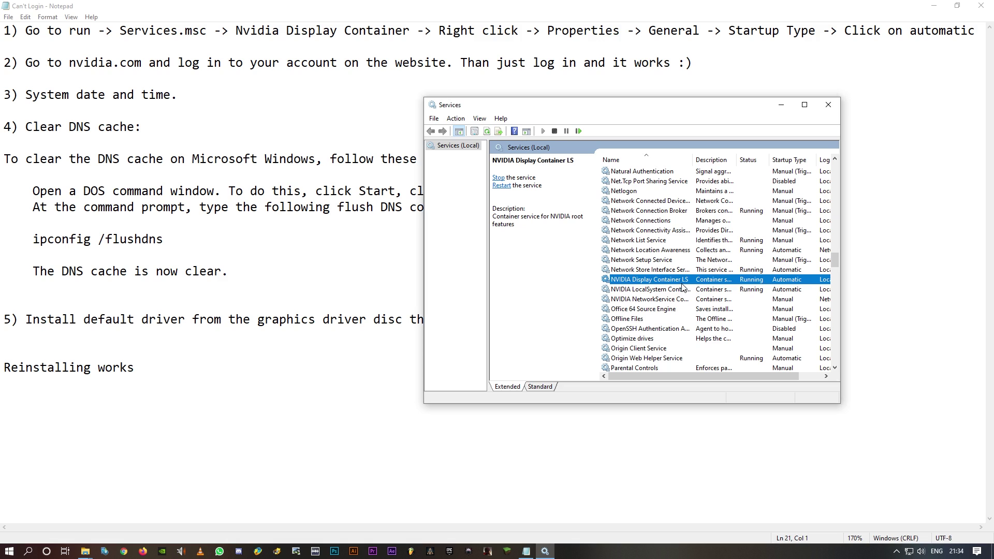
Step: Confirm NVIDIA Display Container LS is already running (Start greyed out), then close Services
{"action": "right_click", "coordinate": [736, 283]}
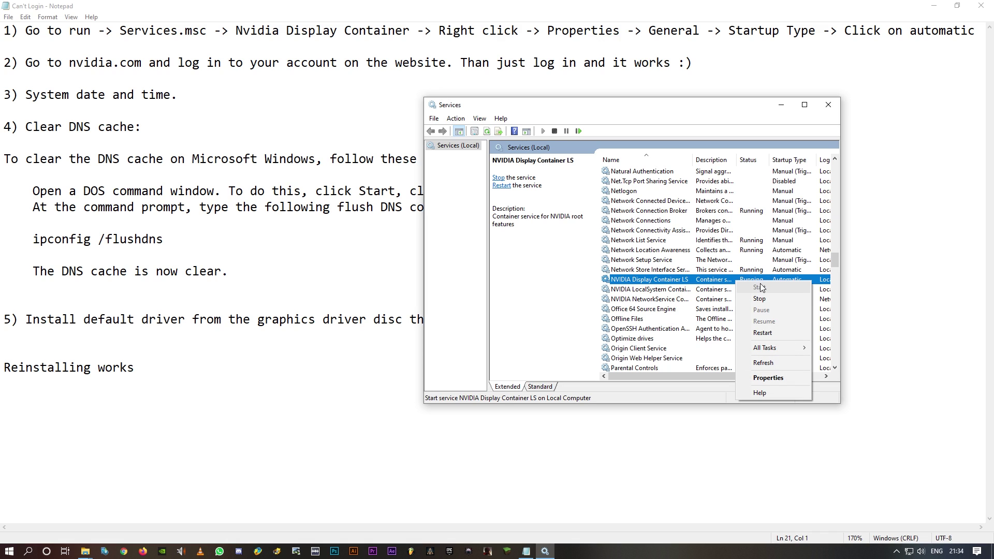
{"action": "left_click", "coordinate": [730, 281]}
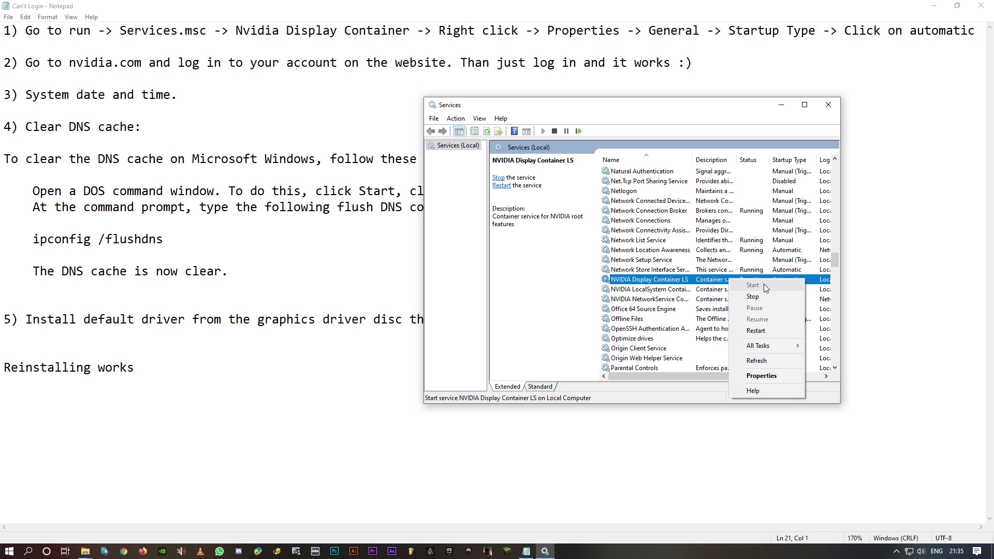
{"action": "left_click", "coordinate": [812, 234]}
{"action": "left_click", "coordinate": [828, 106]}
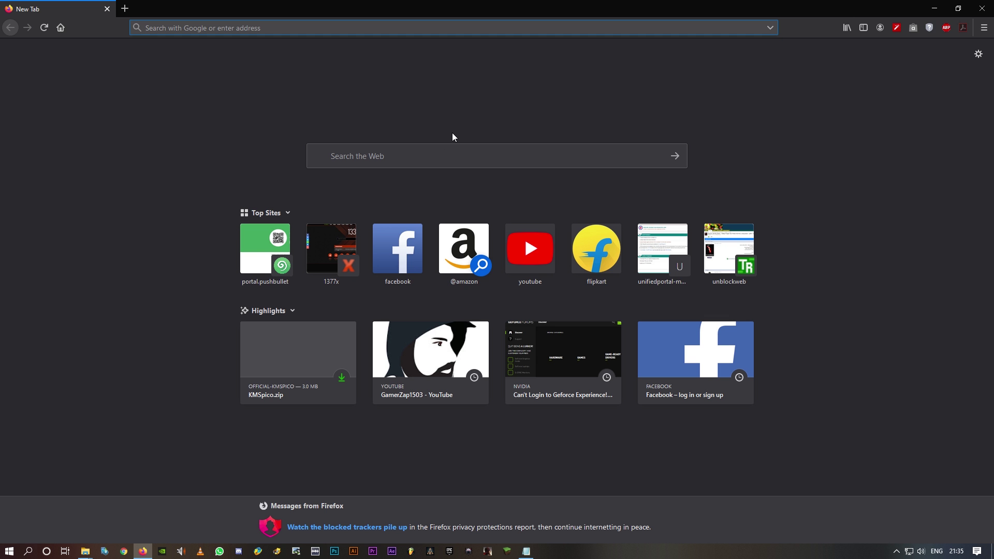
{"action": "type", "text": "nvidia.com/"}
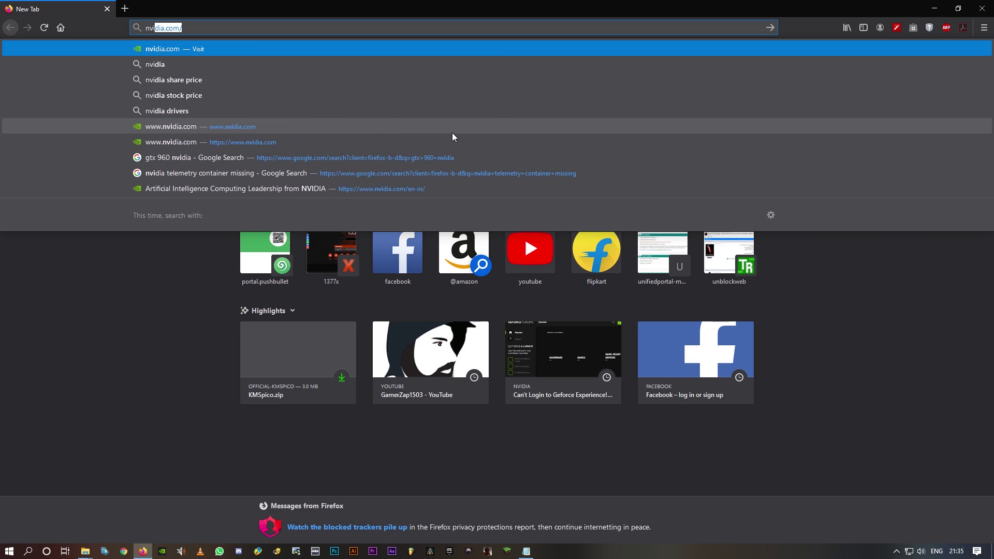
Step: Load nvidia.com, reach the NVIDIA account sign-in page, then close Firefox
{"action": "key", "text": "Return"}
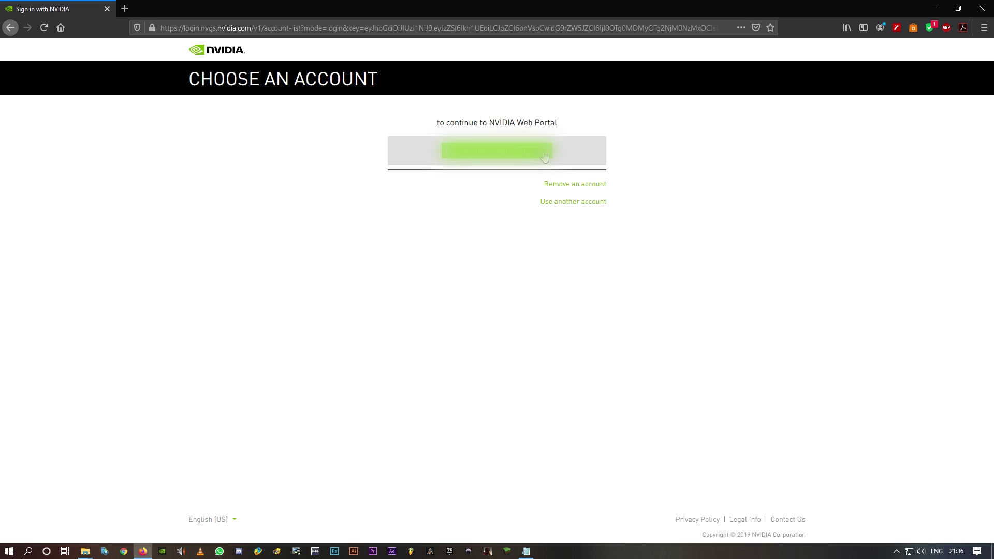
{"action": "left_click", "coordinate": [990, 8]}
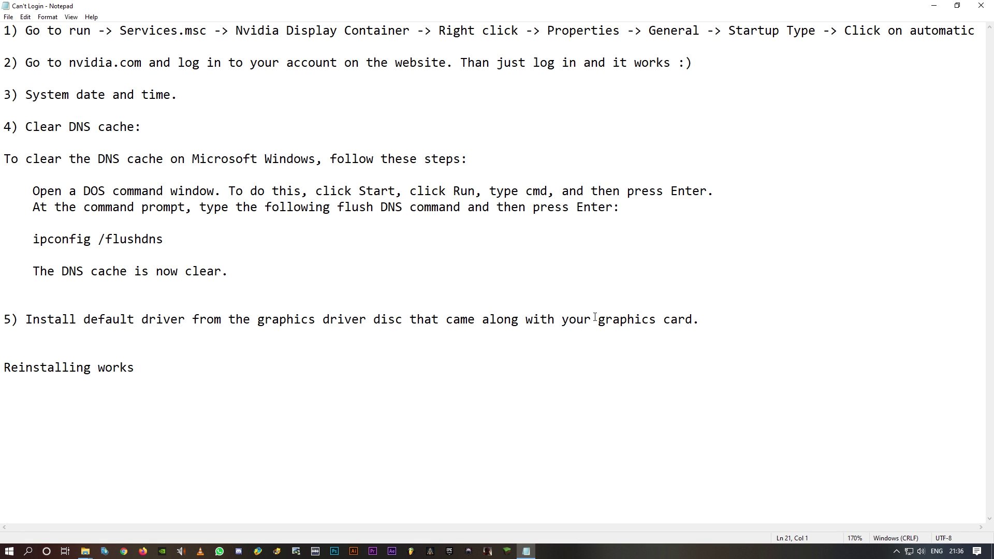
Step: Sign in to GeForce Experience with a Google account from the taskbar
{"action": "left_click", "coordinate": [161, 552]}
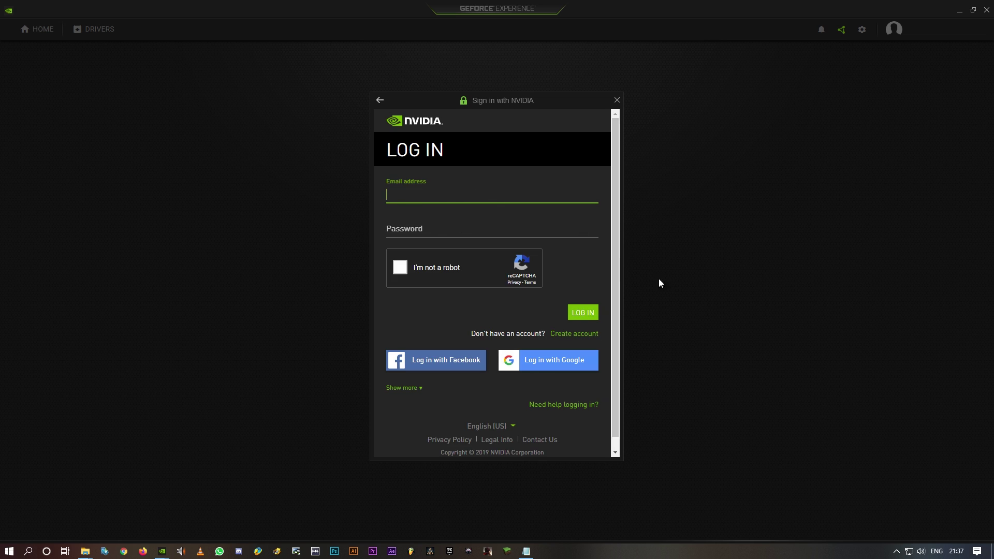
{"action": "left_click", "coordinate": [560, 363]}
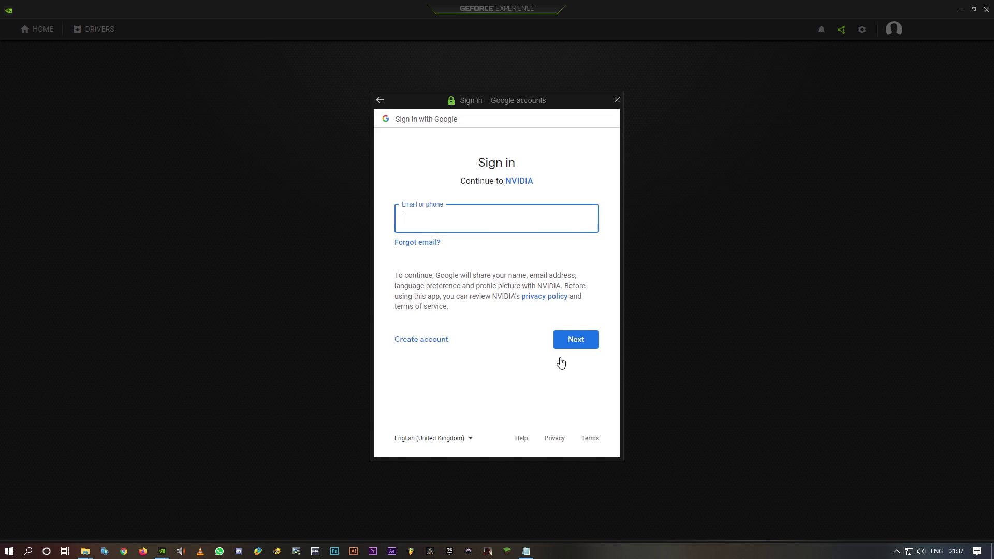
{"action": "key", "text": "Return"}
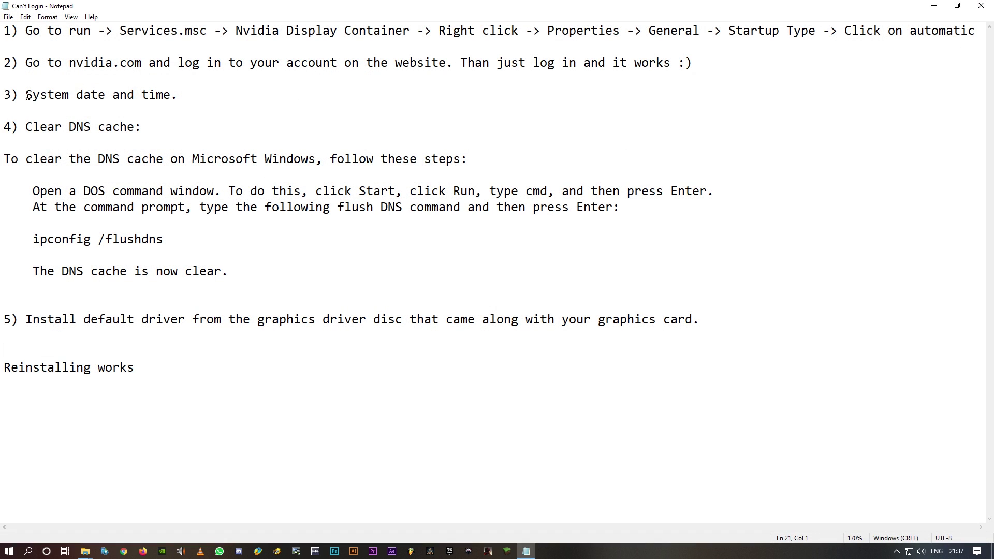
{"action": "left_click", "coordinate": [183, 94]}
{"action": "left_click_drag", "start_coordinate": [25, 95], "coordinate": [175, 95]}
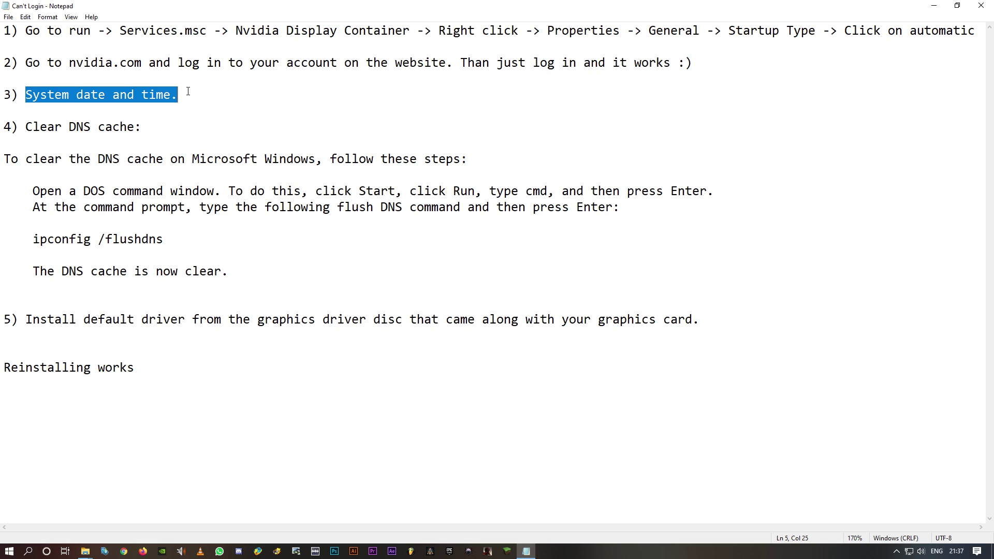
{"action": "left_click", "coordinate": [962, 551]}
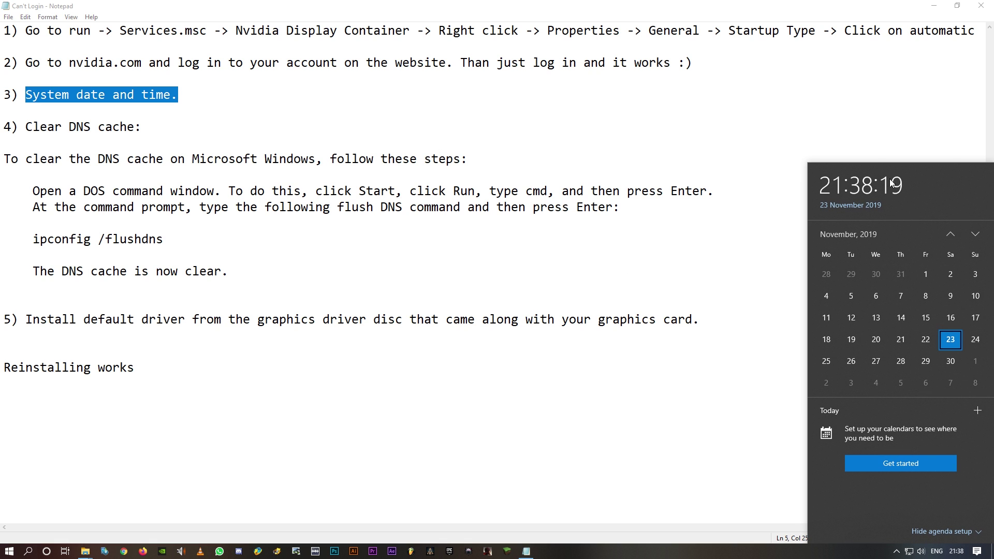
{"action": "left_click", "coordinate": [644, 19]}
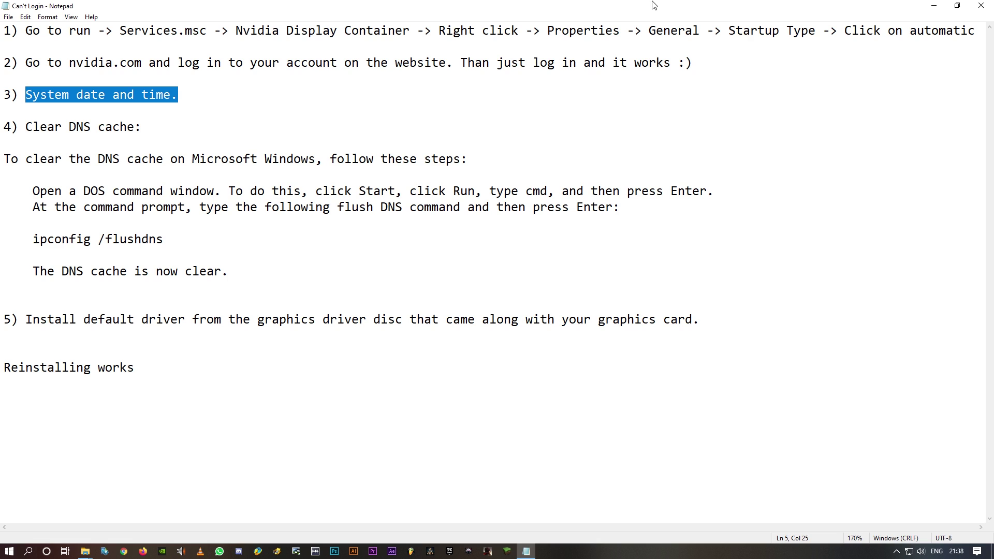
{"action": "left_click", "coordinate": [186, 94]}
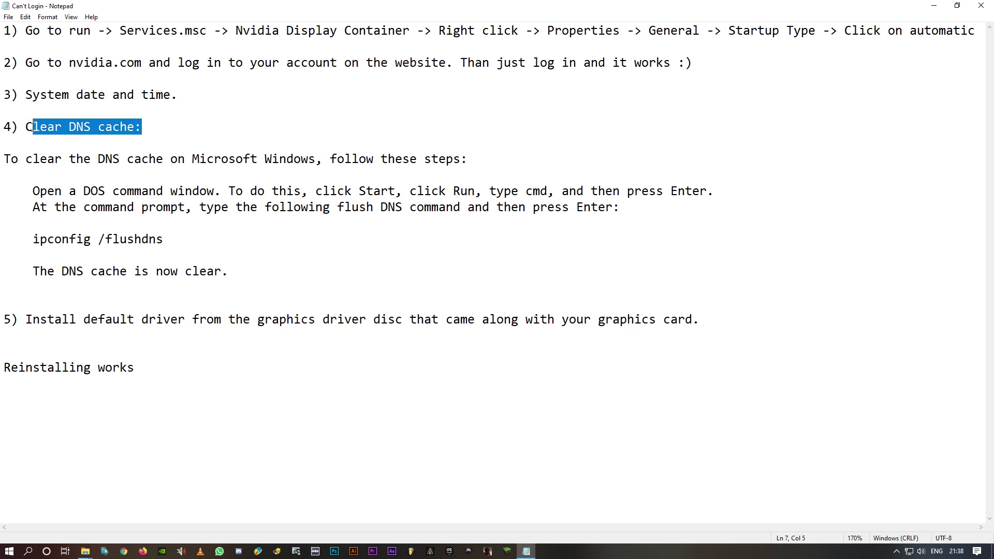
Step: Open Command Prompt via cmd and move it aside to keep the Clear DNS cache notes visible
{"action": "left_click_drag", "start_coordinate": [144, 129], "coordinate": [26, 127]}
{"action": "left_click", "coordinate": [429, 227]}
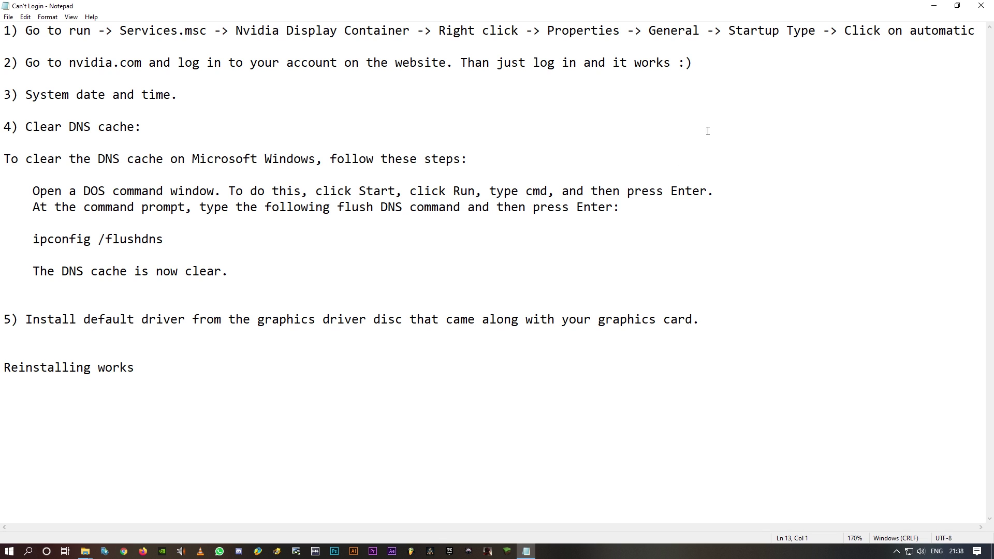
{"action": "key", "text": "super+r"}
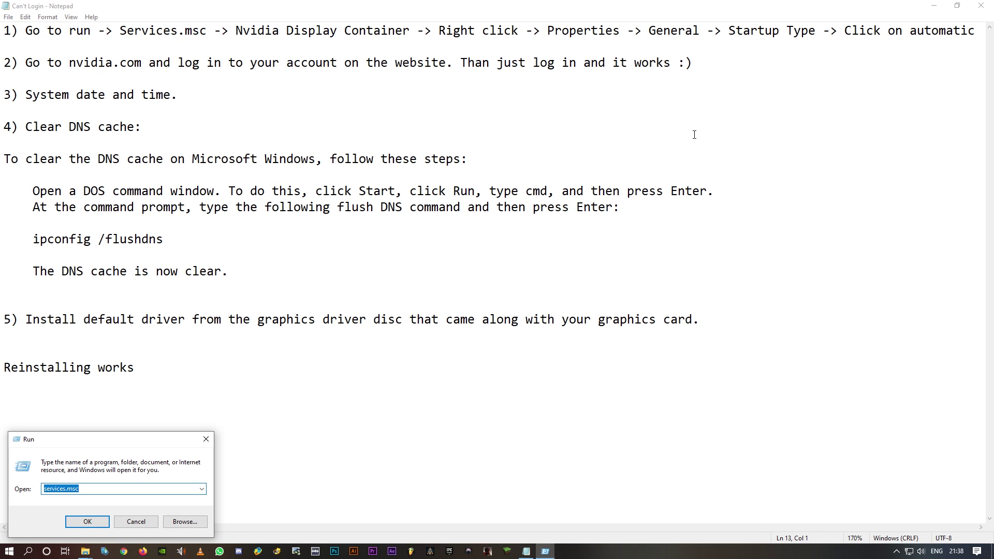
{"action": "type", "text": "cmd"}
{"action": "key", "text": "Return"}
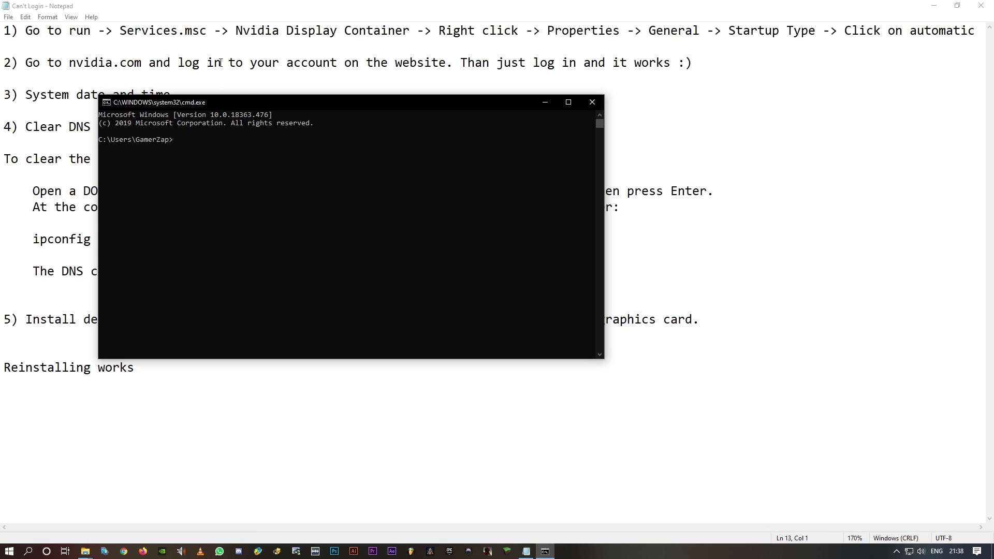
{"action": "left_click_drag", "start_coordinate": [286, 99], "coordinate": [438, 103]}
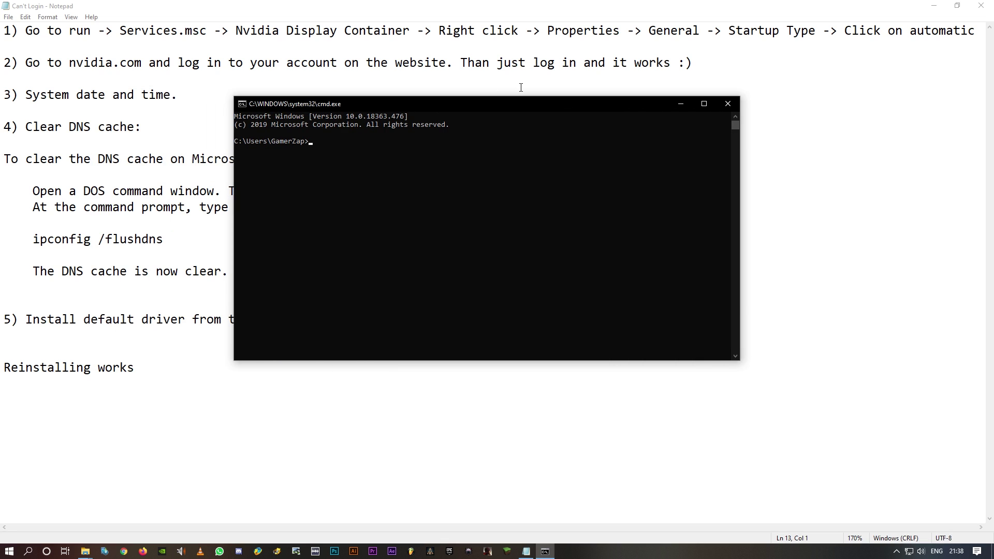
{"action": "type", "text": "ipcong"}
Step: Run ipconfig /flushdns, then close the Command Prompt window
{"action": "key", "text": "BackSpace"}
{"action": "type", "text": "fig "}
{"action": "type", "text": "/flu"}
{"action": "type", "text": "shdns"}
{"action": "key", "text": "Return"}
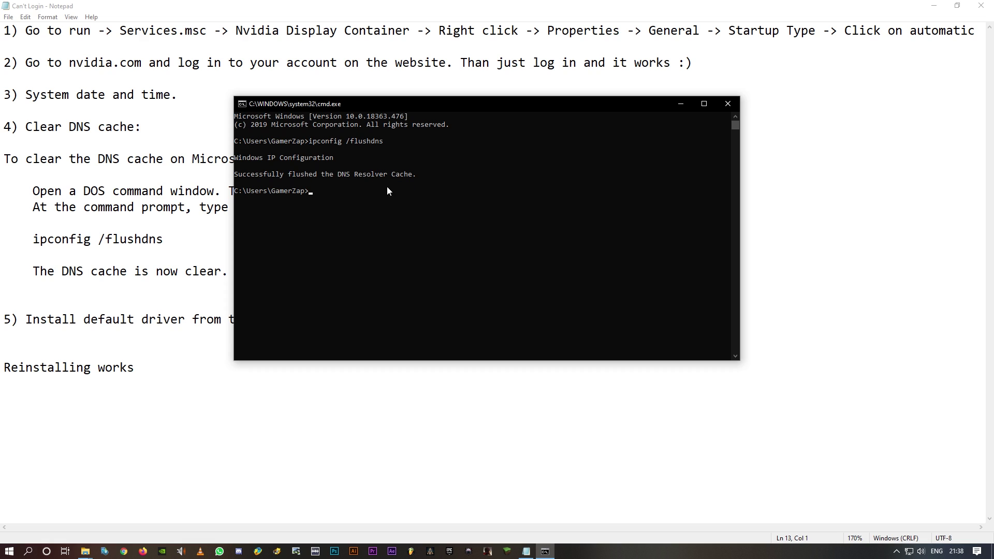
{"action": "left_click", "coordinate": [728, 104]}
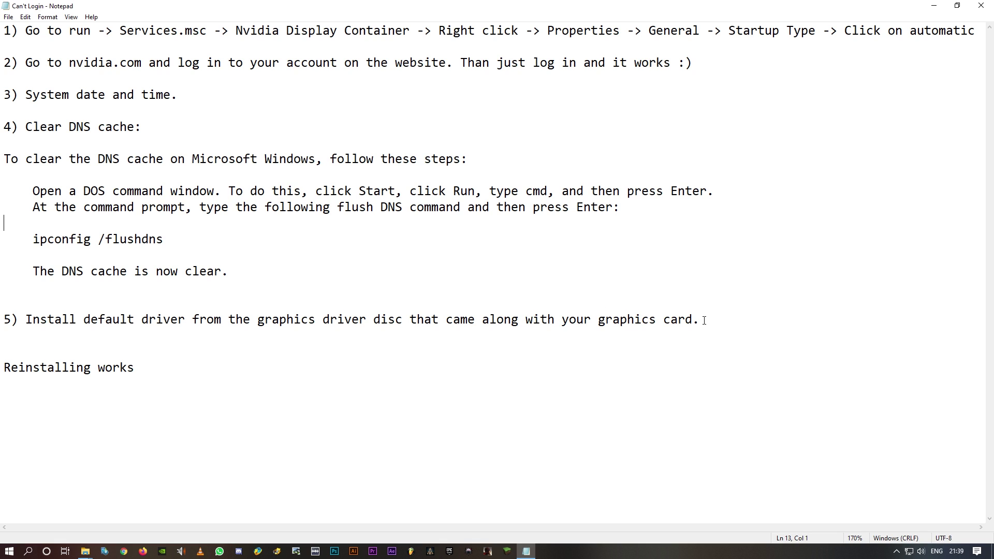
{"action": "left_click_drag", "start_coordinate": [137, 370], "coordinate": [20, 368]}
{"action": "left_click", "coordinate": [145, 368]}
{"action": "left_click_drag", "start_coordinate": [148, 366], "coordinate": [2, 372]}
{"action": "left_click", "coordinate": [143, 368]}
{"action": "left_click_drag", "start_coordinate": [142, 368], "coordinate": [3, 372]}
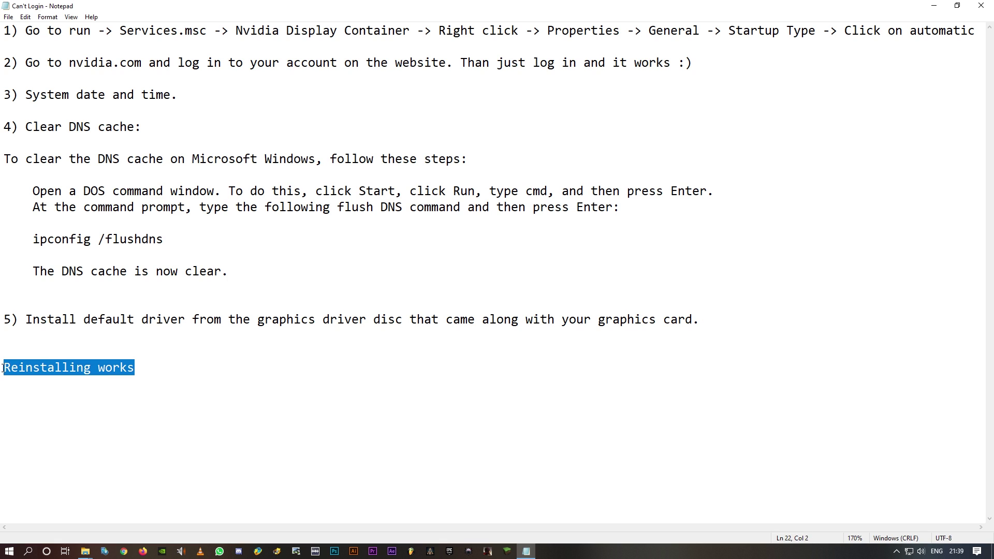
{"action": "left_click", "coordinate": [143, 366]}
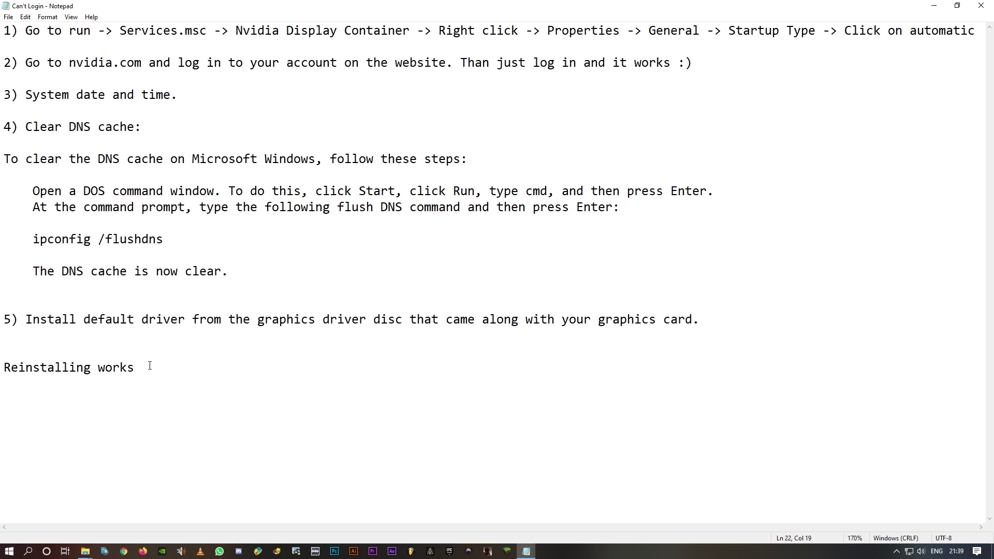
{"action": "left_click_drag", "start_coordinate": [141, 368], "coordinate": [2, 369]}
{"action": "left_click_drag", "start_coordinate": [156, 368], "coordinate": [4, 335]}
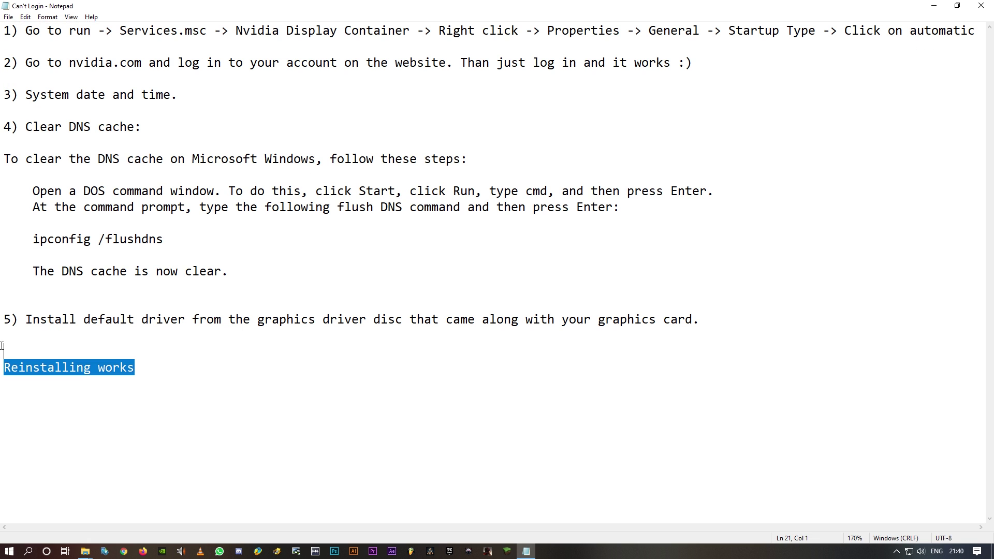
{"action": "left_click_drag", "start_coordinate": [168, 370], "coordinate": [5, 339]}
{"action": "left_click", "coordinate": [216, 384]}
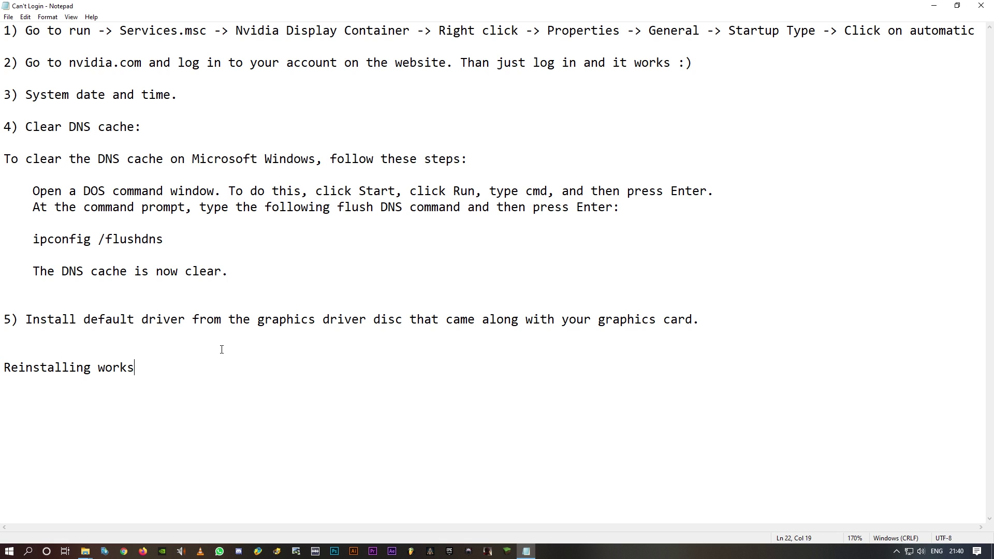